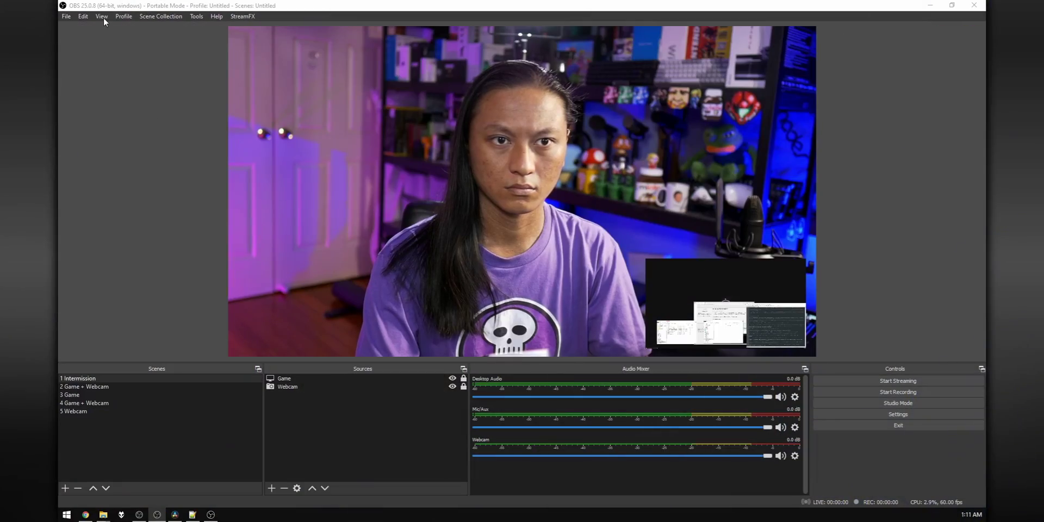
- Enable the Scene Transitions dock from View > Docks and list the transition types to add
{"action": "left_click", "coordinate": [102, 16]}
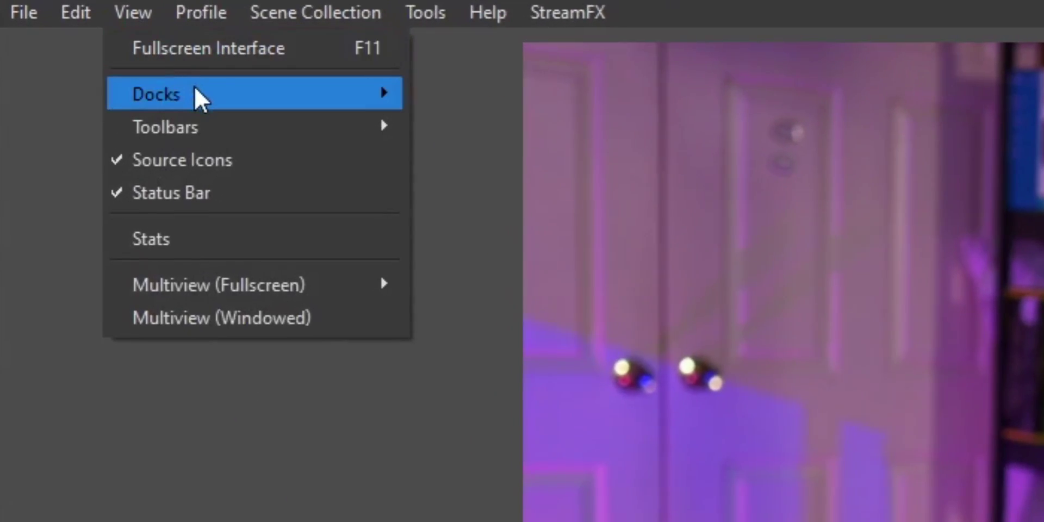
{"action": "mouse_move", "coordinate": [145, 44]}
{"action": "left_click", "coordinate": [608, 325]}
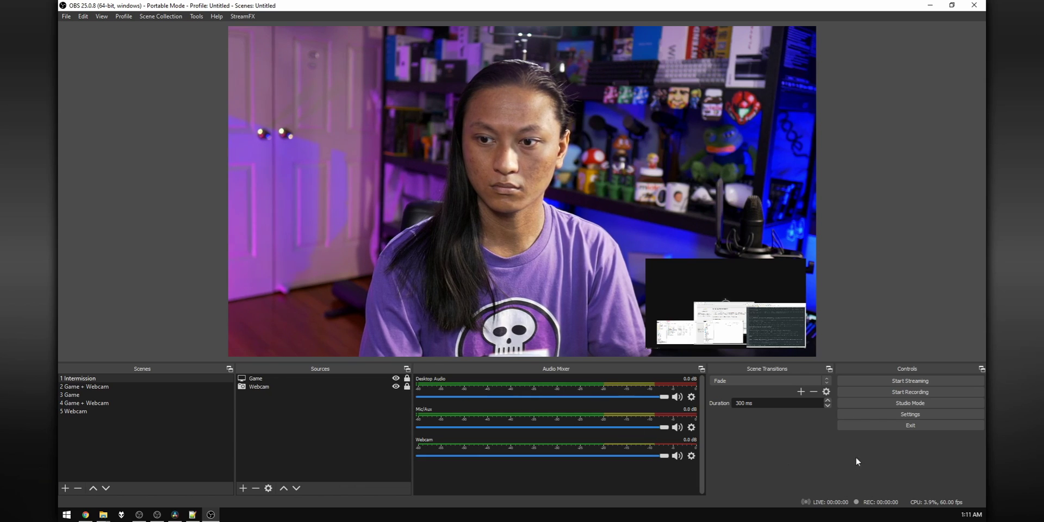
{"action": "left_click", "coordinate": [800, 392]}
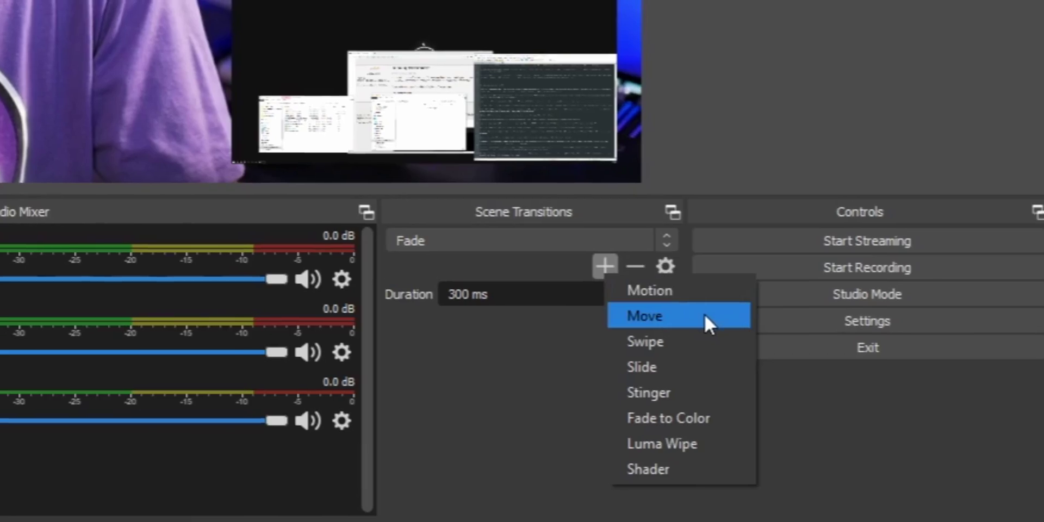
- Add a transition named Move with Appearing Position None and Fade for appearing and disappearing items
{"action": "left_click", "coordinate": [703, 314]}
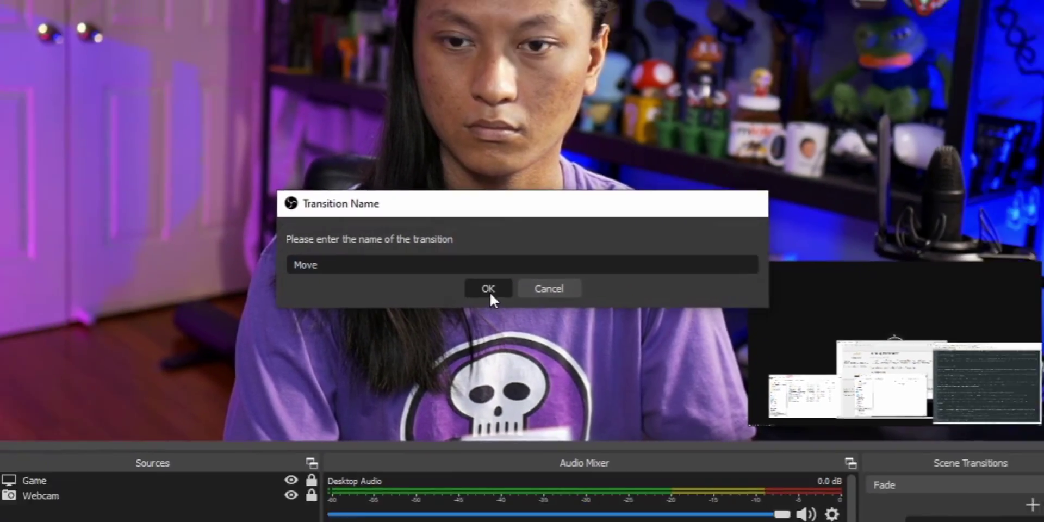
{"action": "left_click", "coordinate": [480, 293]}
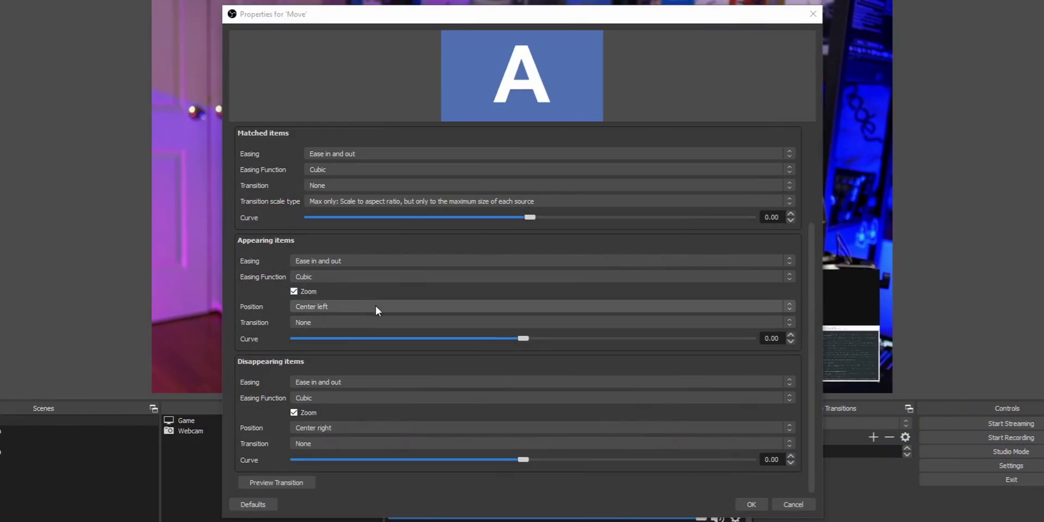
{"action": "left_click", "coordinate": [385, 308]}
{"action": "left_click", "coordinate": [406, 316]}
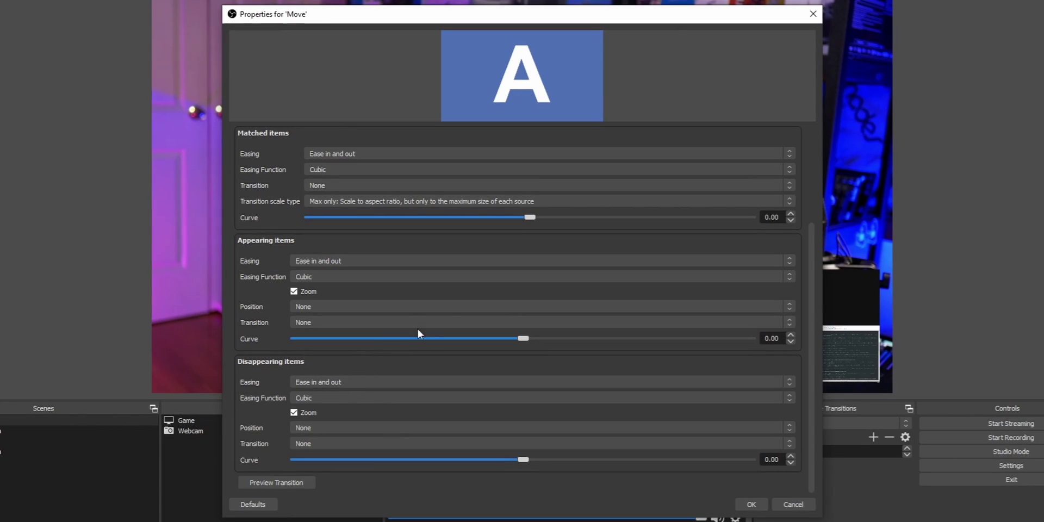
{"action": "left_click", "coordinate": [417, 326]}
{"action": "left_click", "coordinate": [435, 344]}
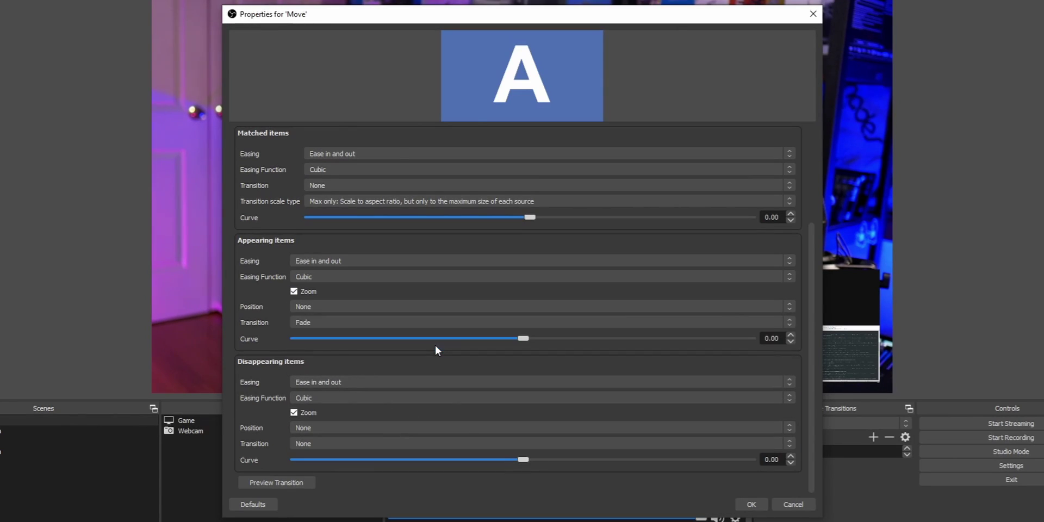
{"action": "left_click", "coordinate": [376, 448]}
{"action": "left_click", "coordinate": [386, 471]}
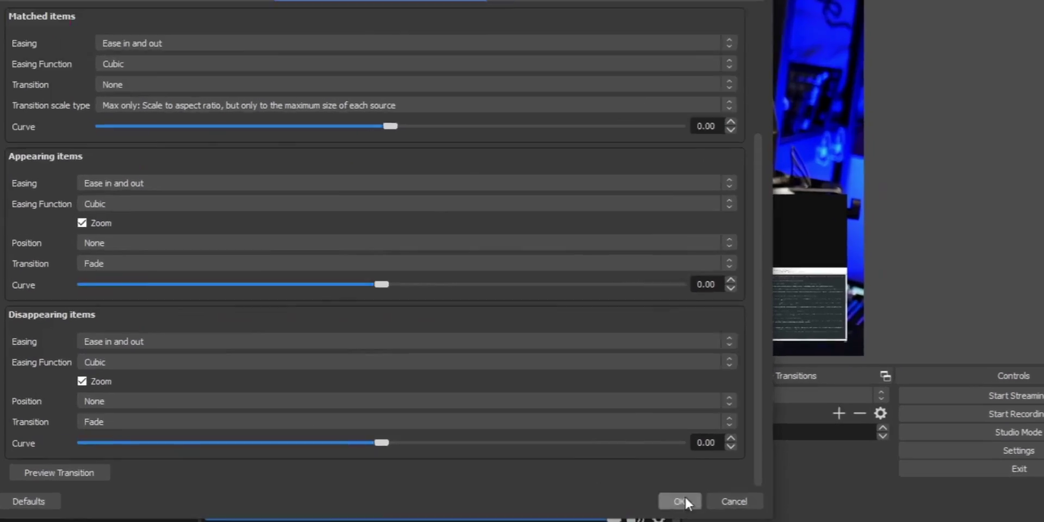
{"action": "left_click", "coordinate": [760, 504]}
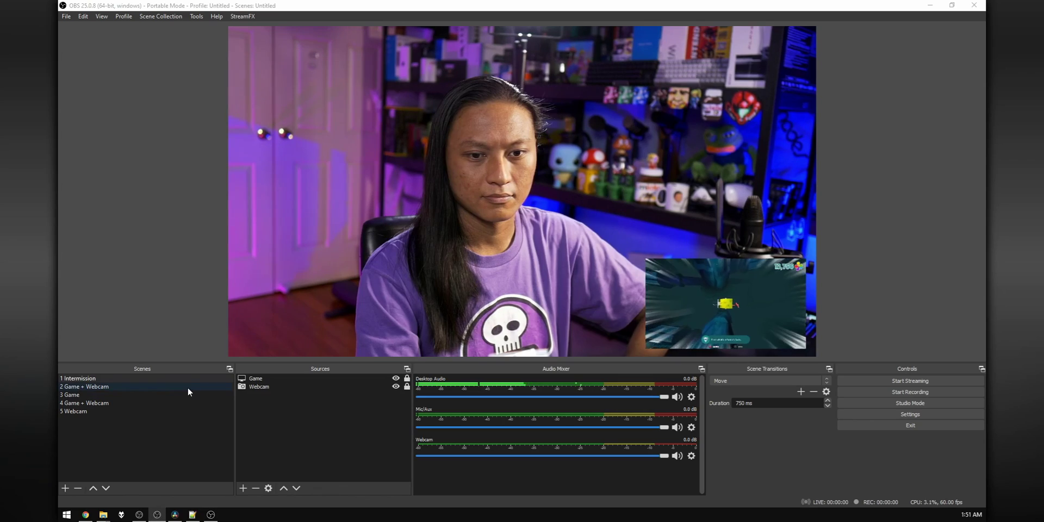
- Switch between the Game + Webcam, Game and Intermission scenes to preview the Move transition
{"action": "left_click", "coordinate": [188, 386]}
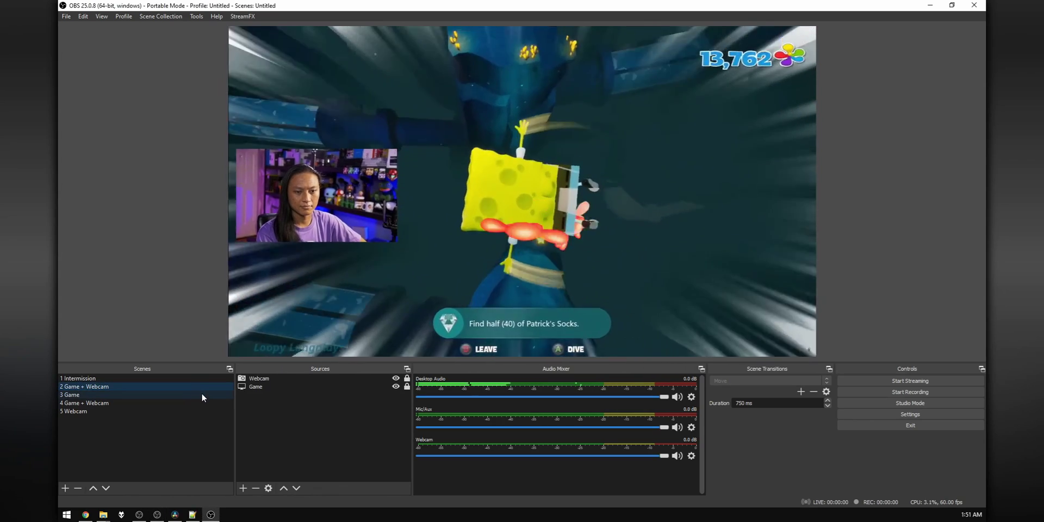
{"action": "left_click", "coordinate": [217, 386]}
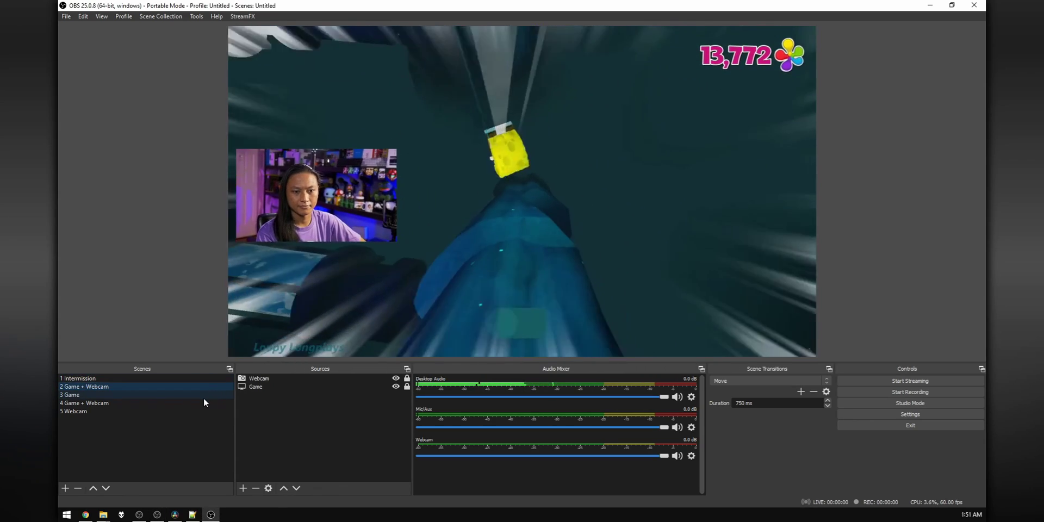
{"action": "left_click", "coordinate": [203, 397]}
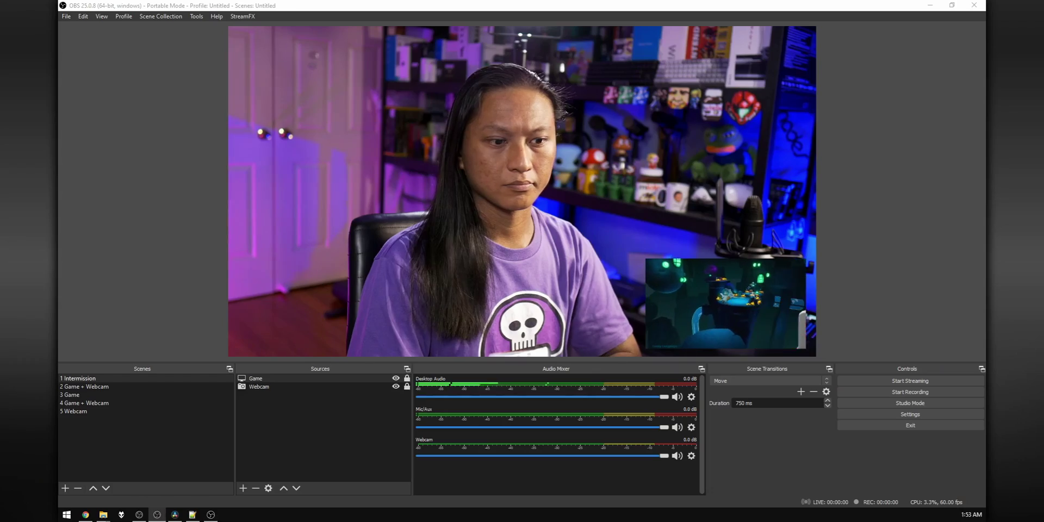
{"action": "left_click", "coordinate": [103, 387]}
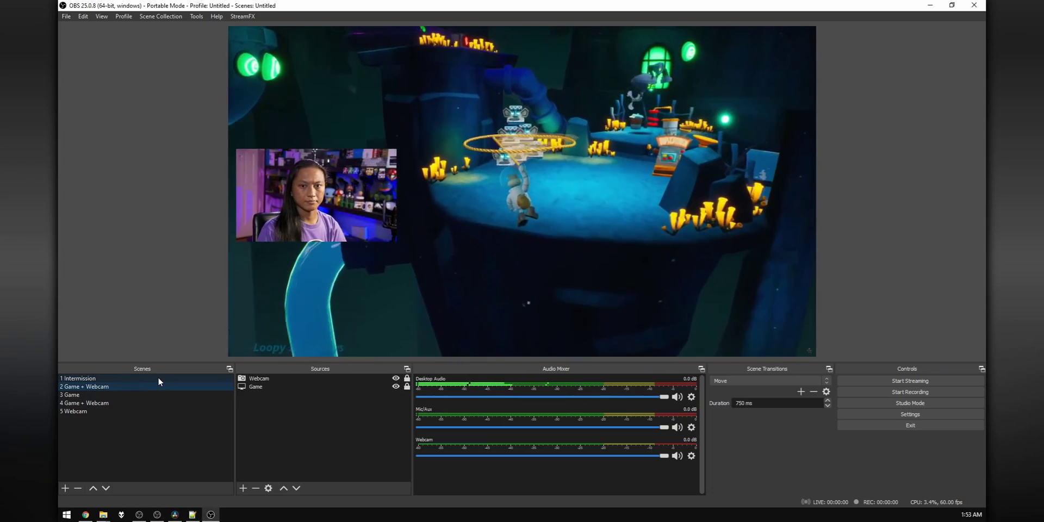
{"action": "left_click", "coordinate": [157, 378]}
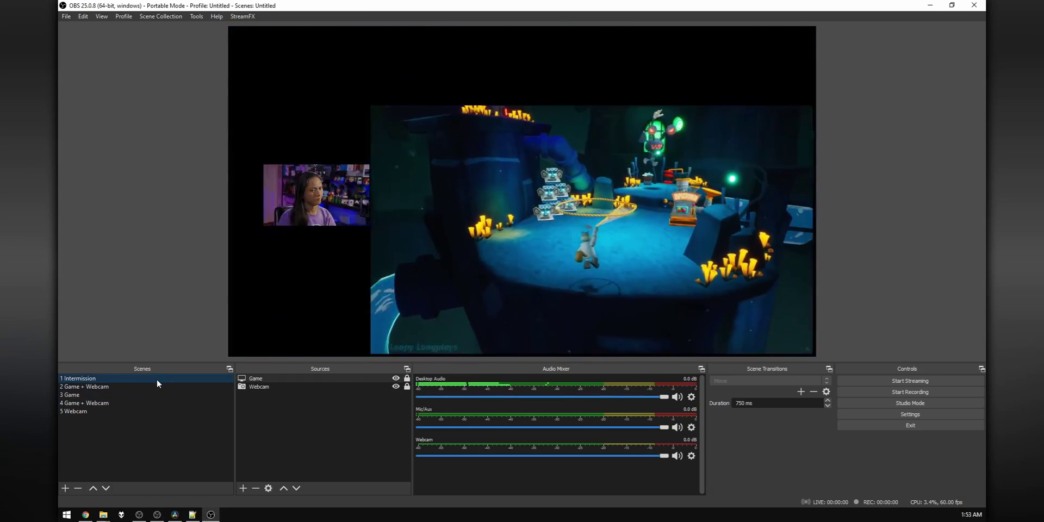
{"action": "left_click", "coordinate": [156, 383]}
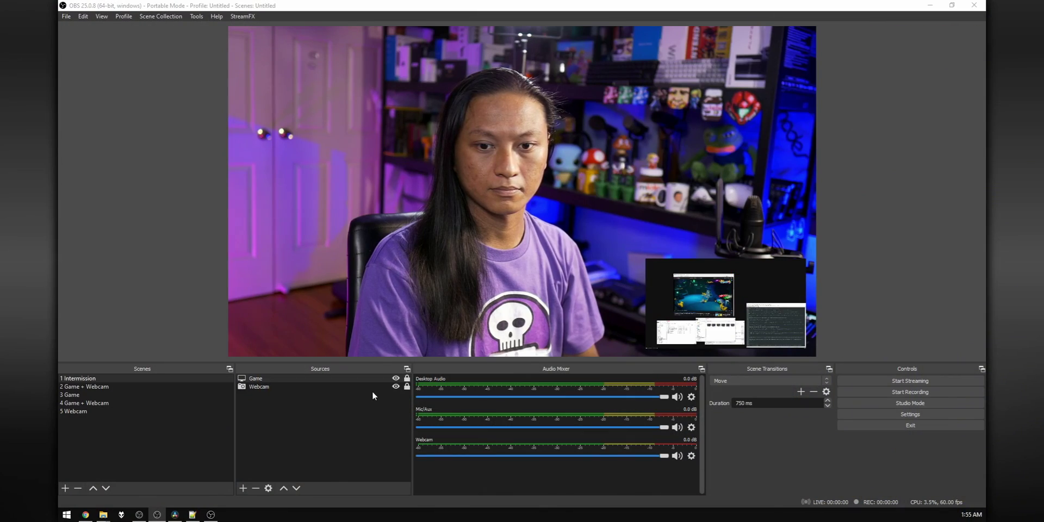
- In the Webcam source's Edit Transform, keep Top Left alignment and set Bounding Box Type to No bounds
{"action": "right_click", "coordinate": [372, 385]}
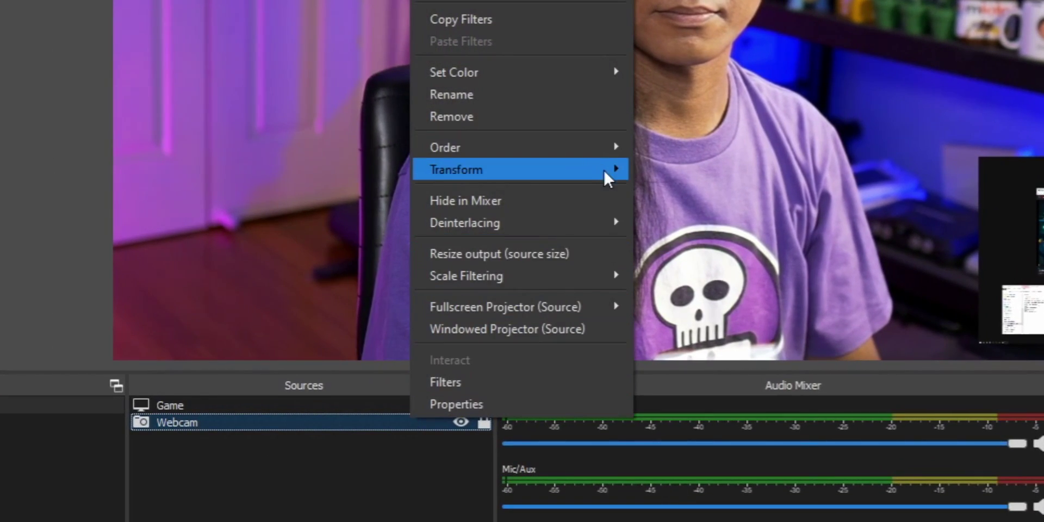
{"action": "mouse_move", "coordinate": [603, 169]}
{"action": "left_click", "coordinate": [757, 169]}
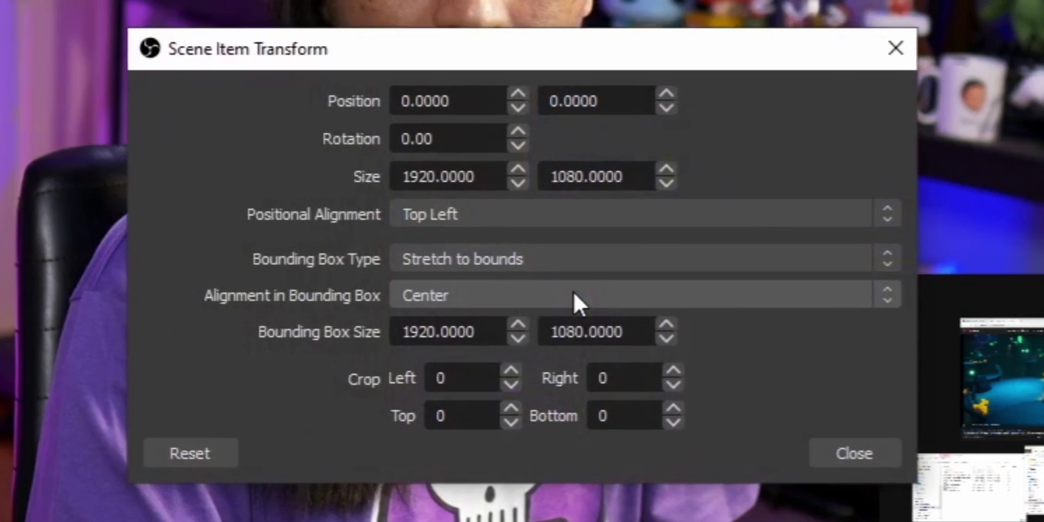
{"action": "left_click", "coordinate": [865, 214]}
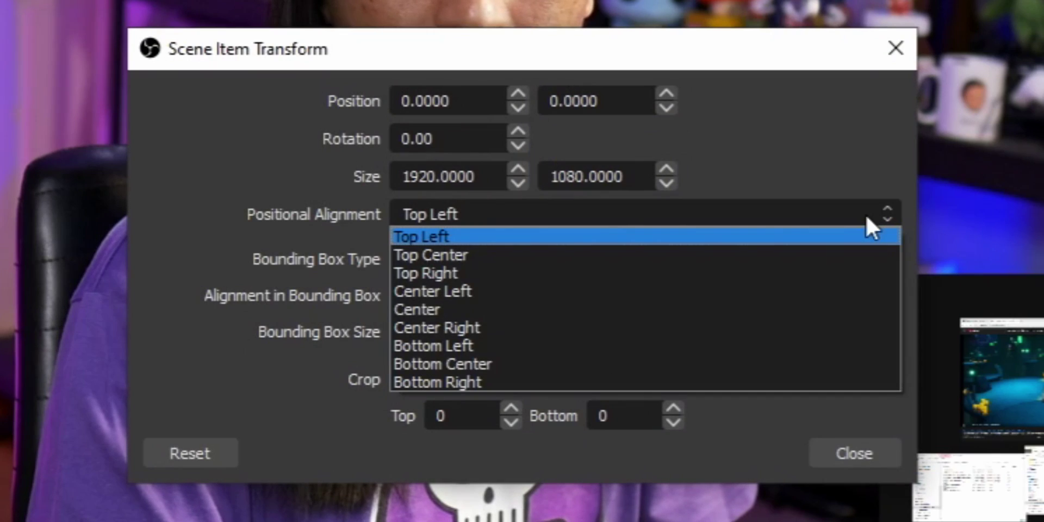
{"action": "left_click", "coordinate": [865, 217]}
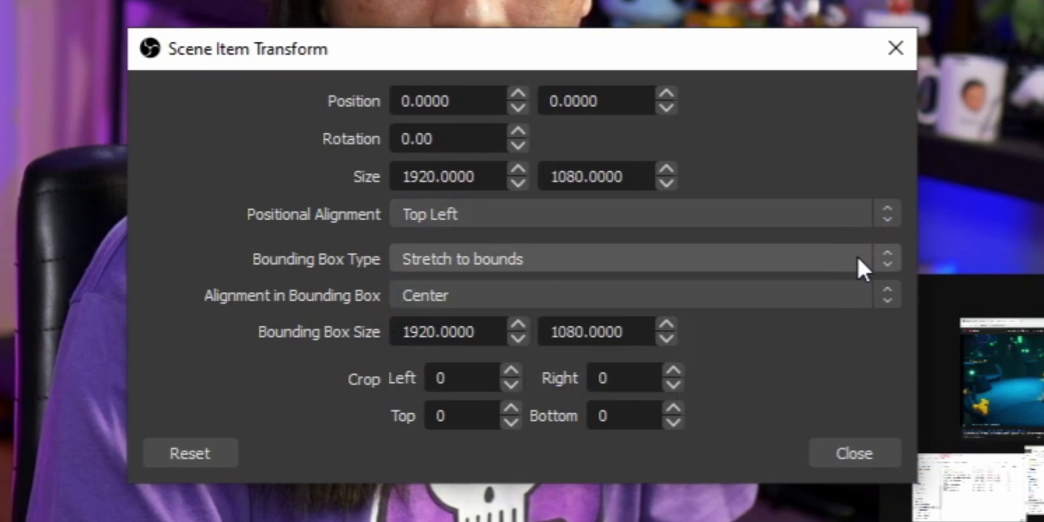
{"action": "left_click", "coordinate": [857, 260]}
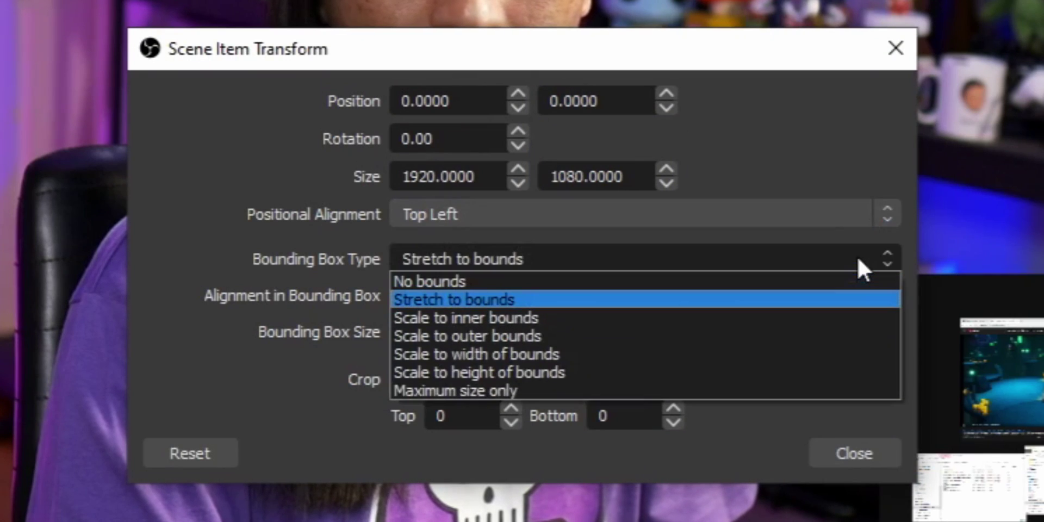
{"action": "left_click", "coordinate": [873, 282]}
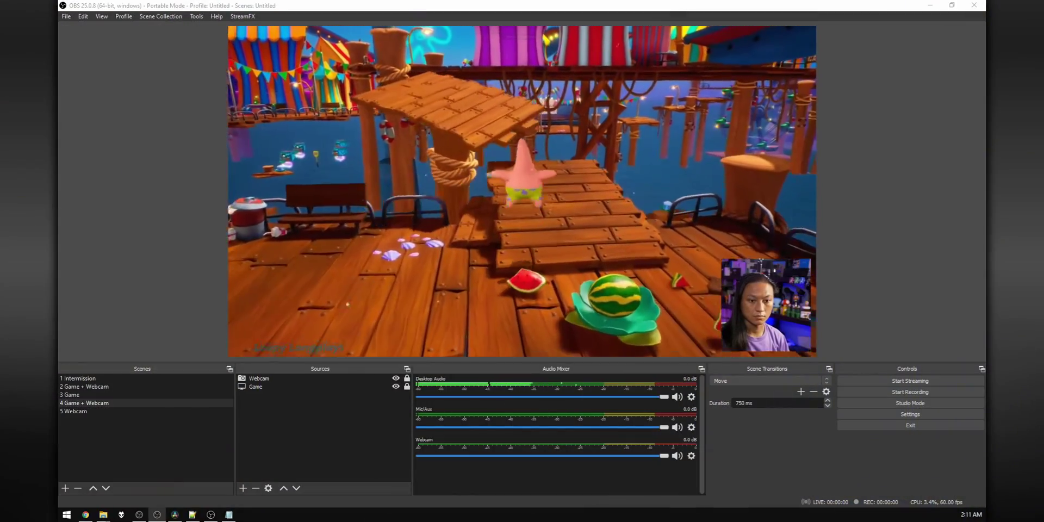
- Open the 4 Game + Webcam scene's filters and start a Move Source filter named 'Position'
{"action": "right_click", "coordinate": [198, 402]}
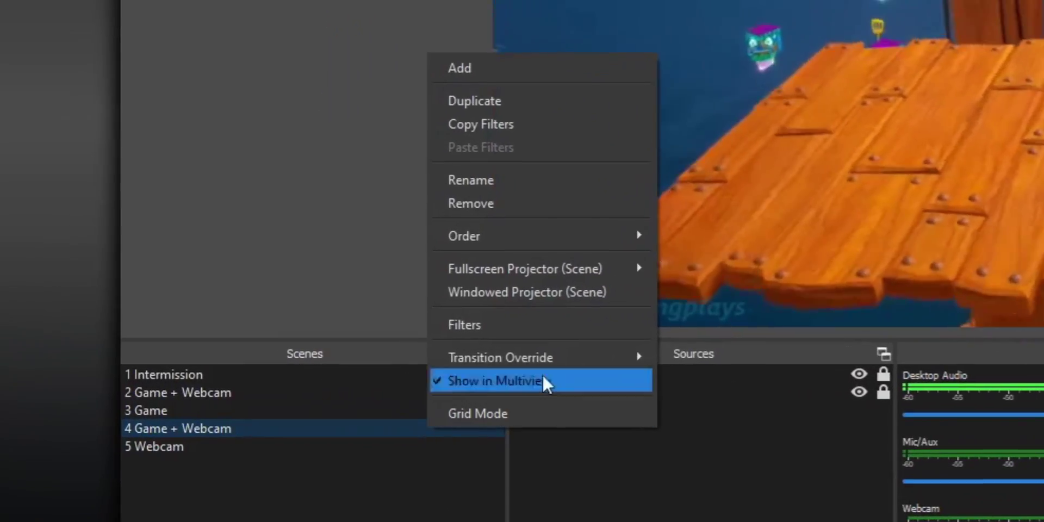
{"action": "left_click", "coordinate": [650, 325]}
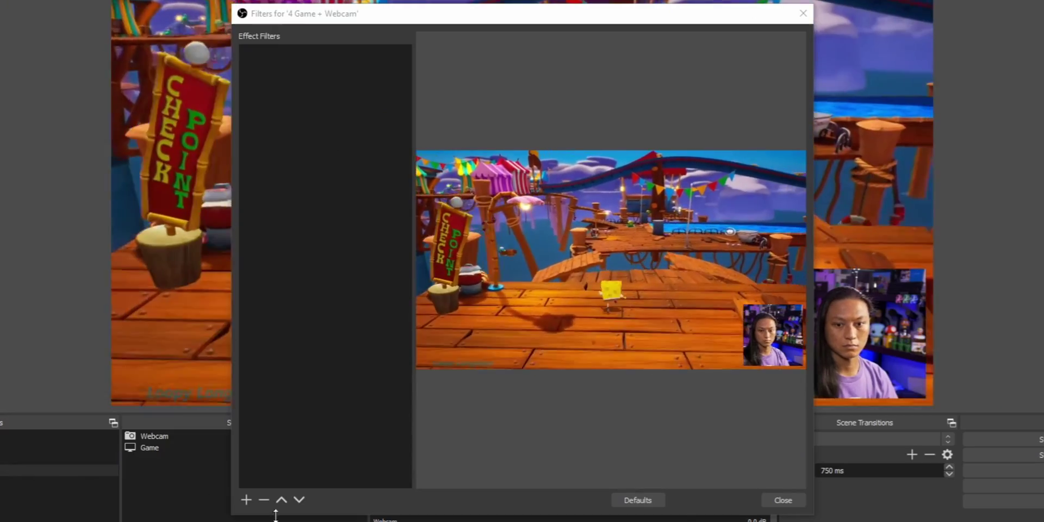
{"action": "left_click", "coordinate": [246, 499]}
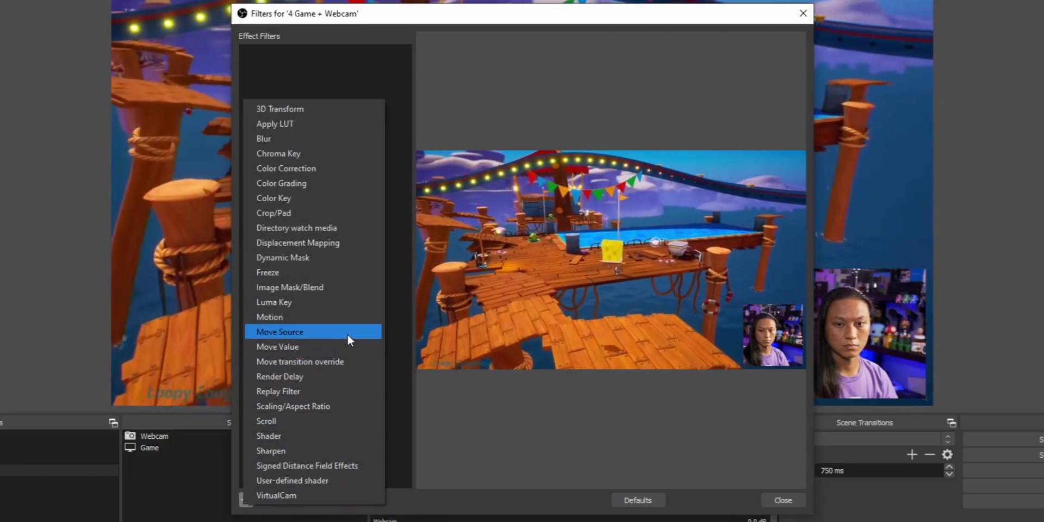
{"action": "left_click", "coordinate": [347, 331]}
{"action": "type", "text": "Position"}
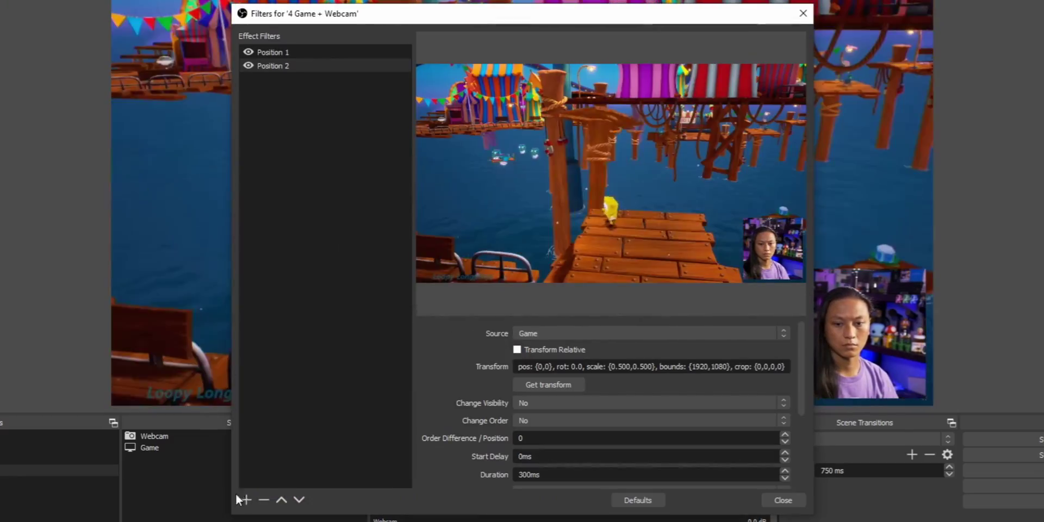
- Finish Position 2, then add Move Source filters named 'Position 3' and 'Position 4'
{"action": "left_click", "coordinate": [246, 499]}
{"action": "left_click", "coordinate": [367, 322]}
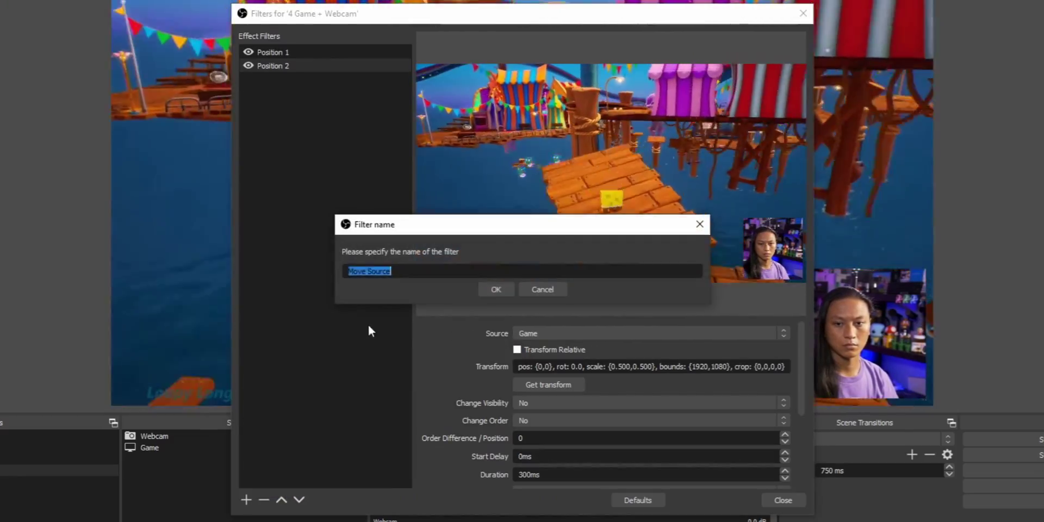
{"action": "type", "text": "Position 3"}
{"action": "key", "text": "Return"}
{"action": "left_click", "coordinate": [247, 499]}
{"action": "left_click", "coordinate": [354, 355]}
{"action": "type", "text": "Position 4"}
{"action": "key", "text": "Return"}
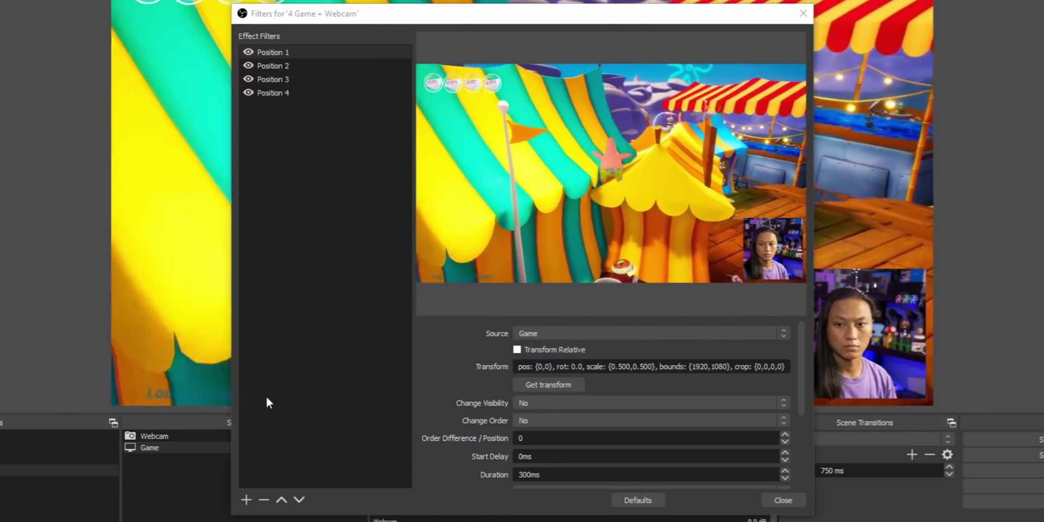
- Point the filter at the Webcam source, place it top-left, and capture that transform
{"action": "left_click", "coordinate": [621, 332]}
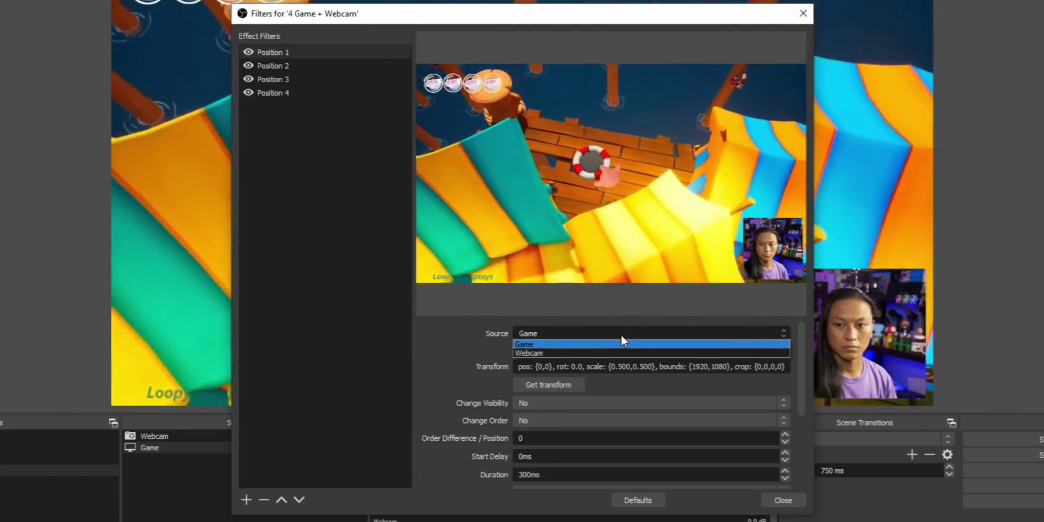
{"action": "left_click", "coordinate": [627, 352]}
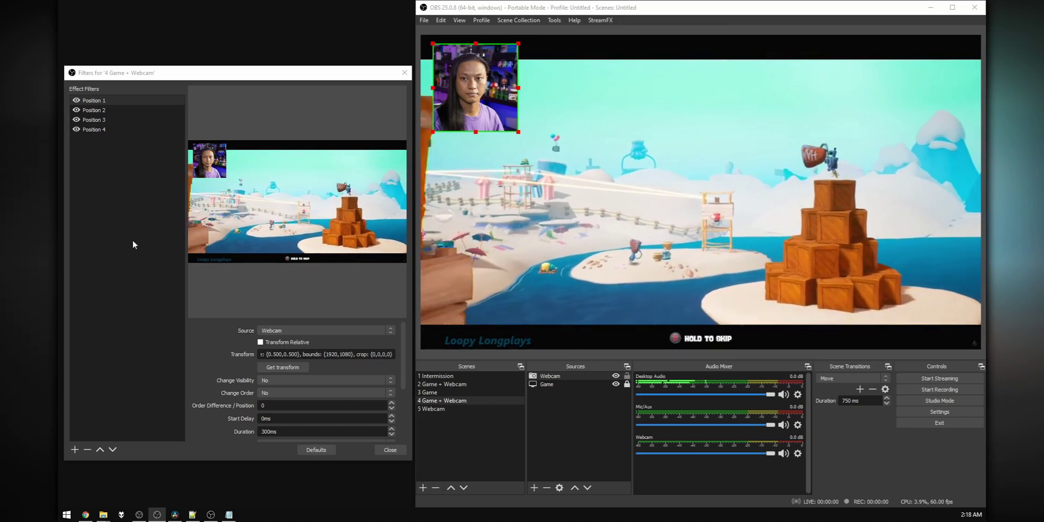
{"action": "left_click_drag", "start_coordinate": [486, 84], "coordinate": [491, 87]}
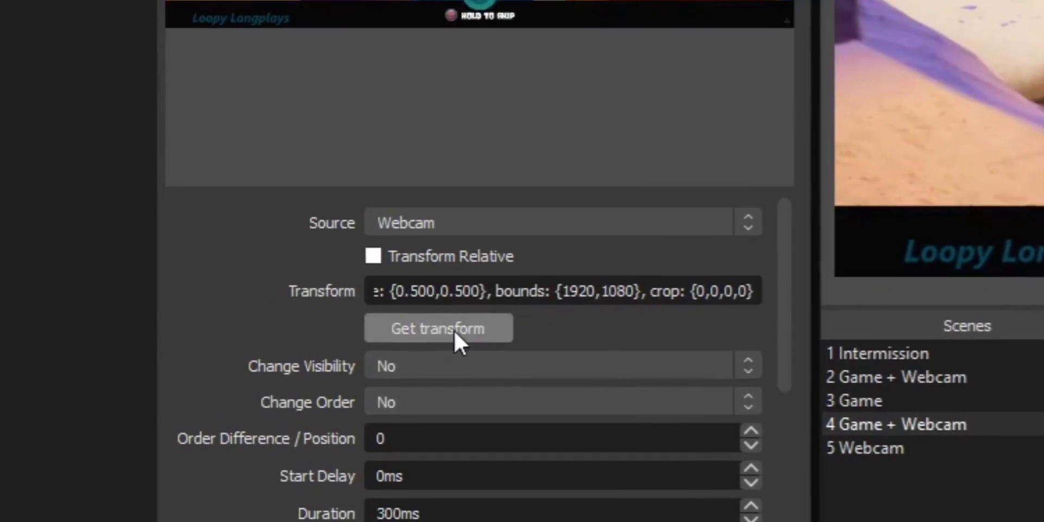
{"action": "left_click", "coordinate": [291, 366]}
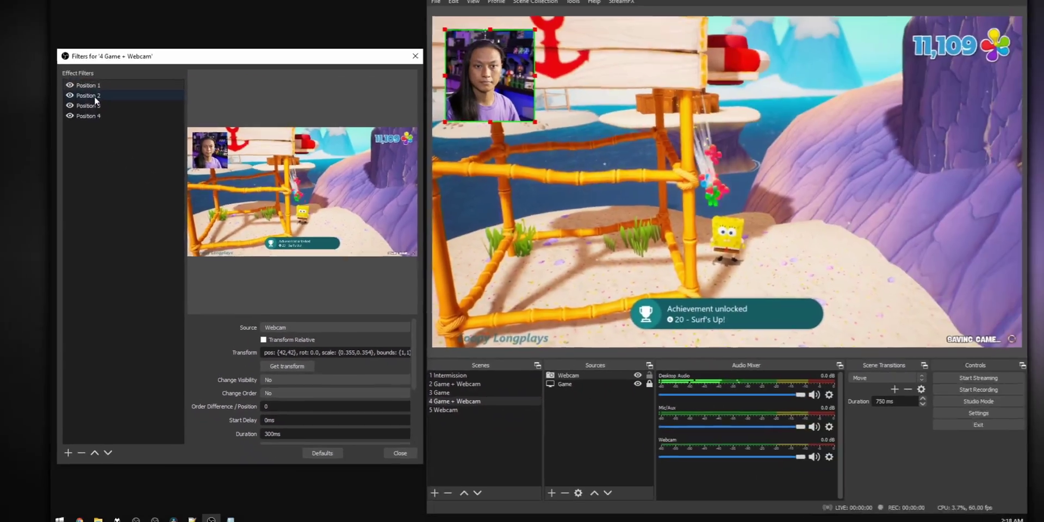
{"action": "left_click", "coordinate": [93, 109]}
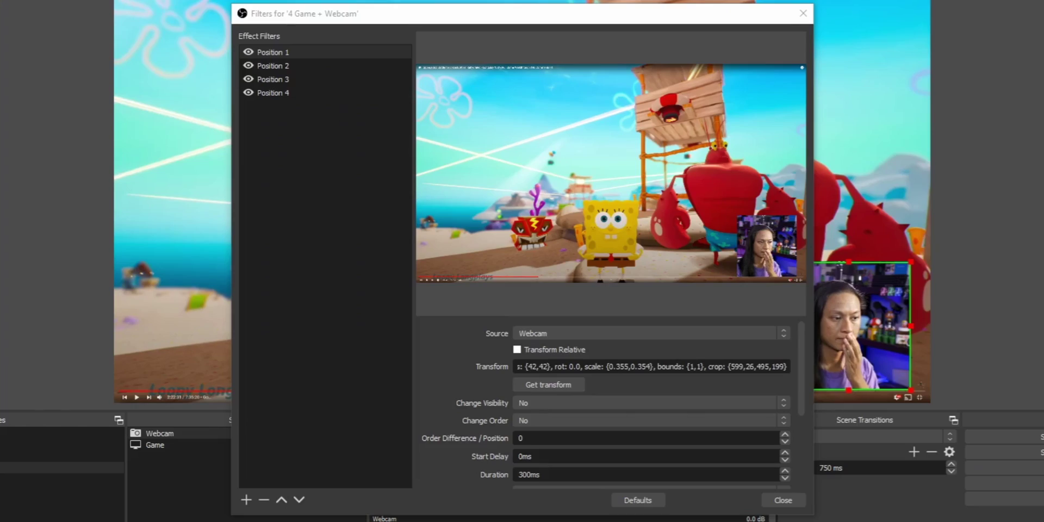
- Start the Position 1 and Position 2 moves, then review Position 3's move trigger options
{"action": "scroll", "coordinate": [456, 427], "scroll_direction": "down", "scroll_amount": 4}
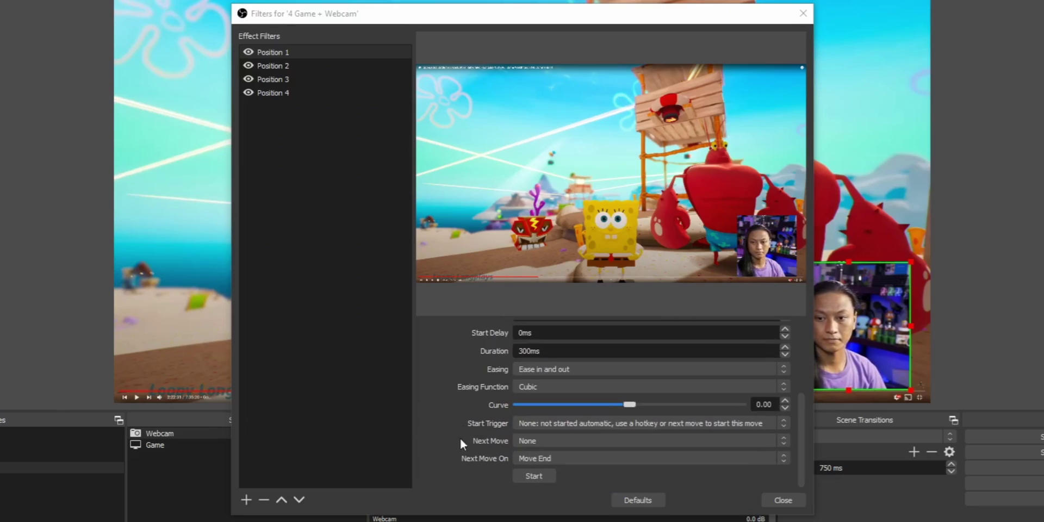
{"action": "left_click", "coordinate": [541, 481]}
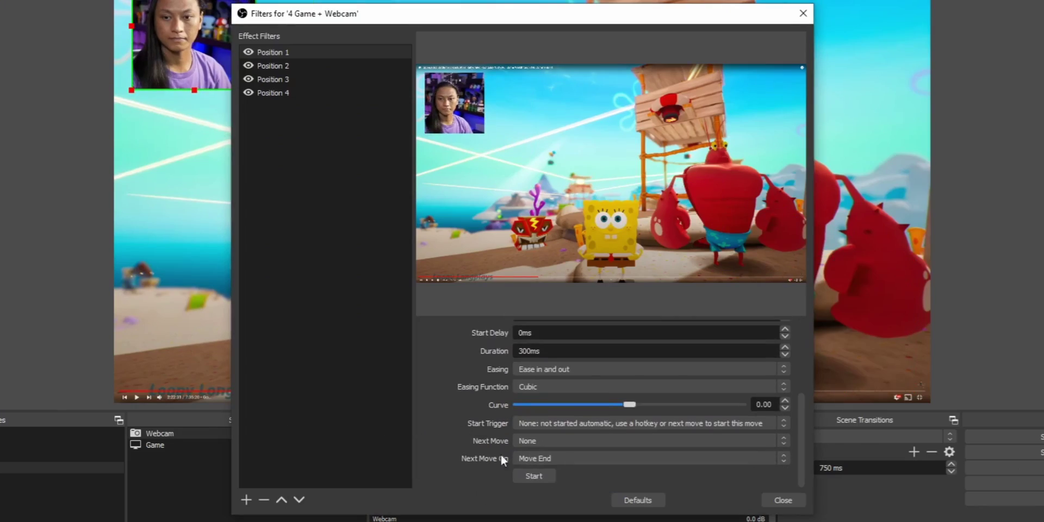
{"action": "left_click", "coordinate": [320, 66]}
{"action": "scroll", "coordinate": [447, 403], "scroll_direction": "down", "scroll_amount": 4}
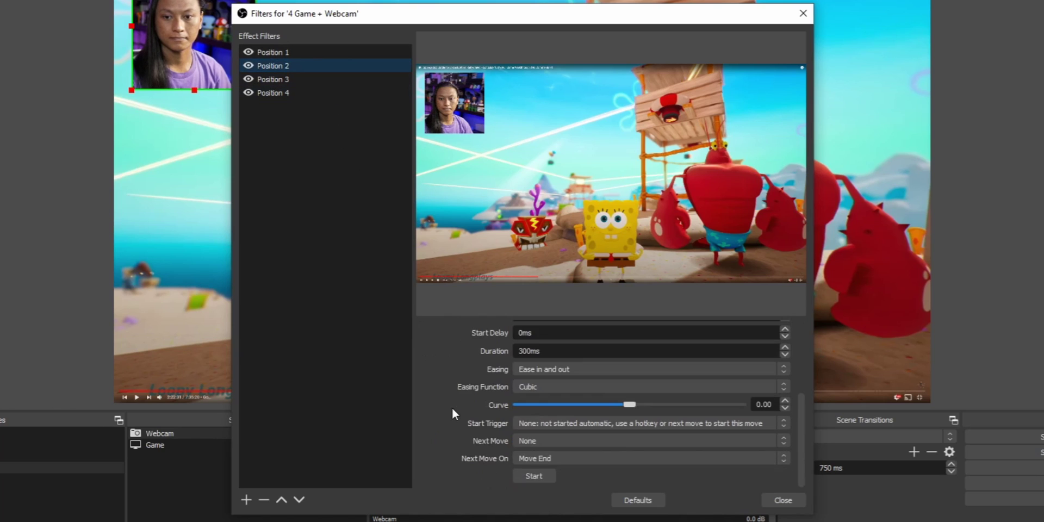
{"action": "left_click", "coordinate": [535, 479]}
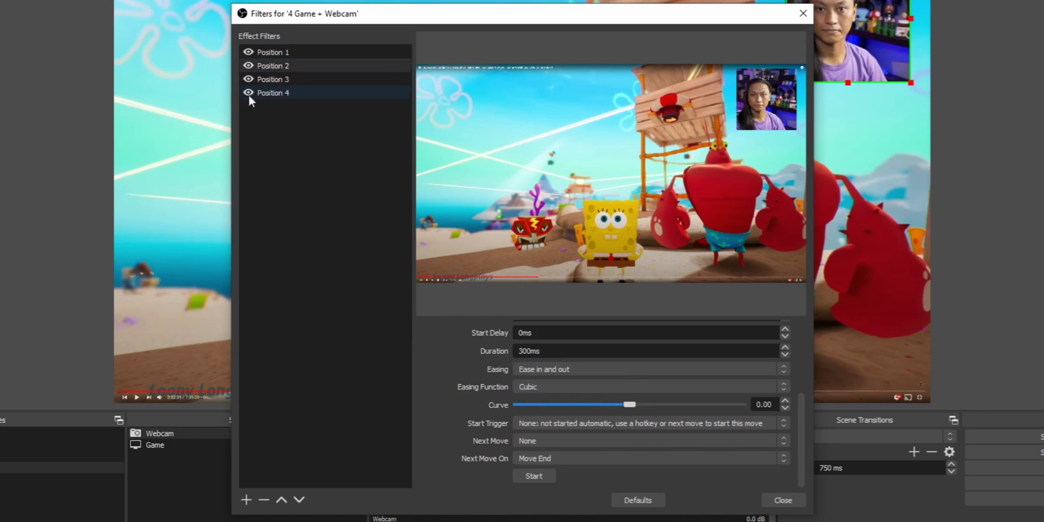
{"action": "left_click", "coordinate": [275, 81]}
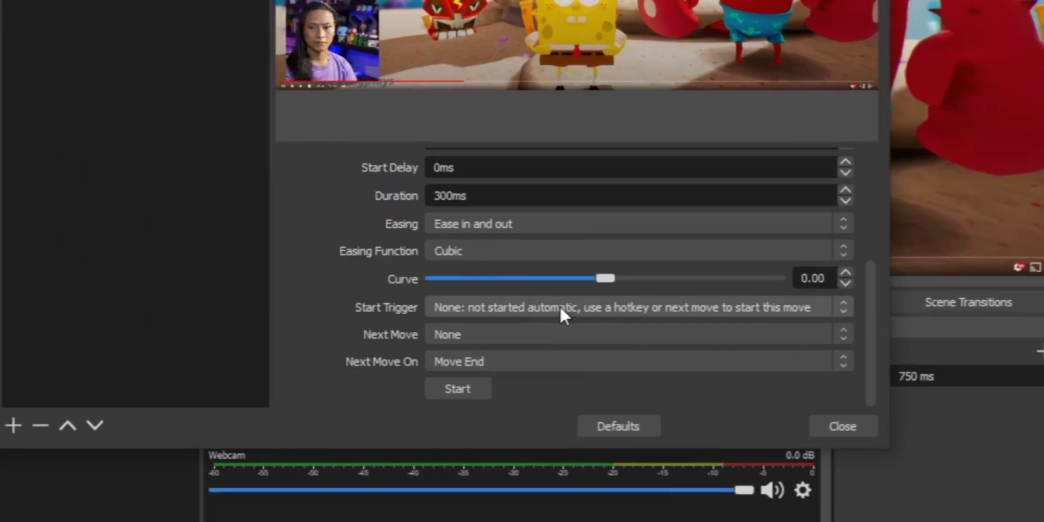
{"action": "left_click", "coordinate": [598, 423]}
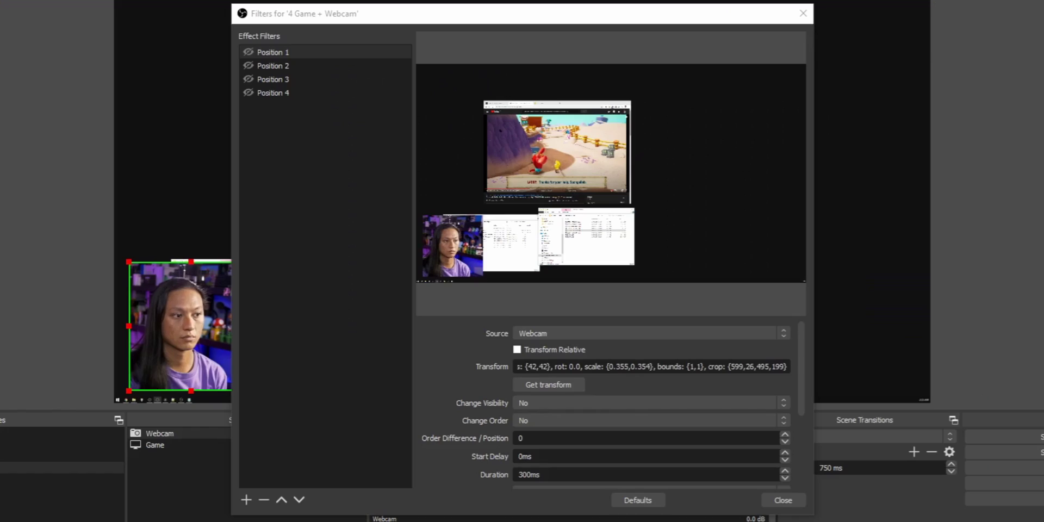
- Toggle Positions 2, 3, 1 and 4 to move the webcam, then search the Stream Deck store for OBS
{"action": "left_click", "coordinate": [251, 65]}
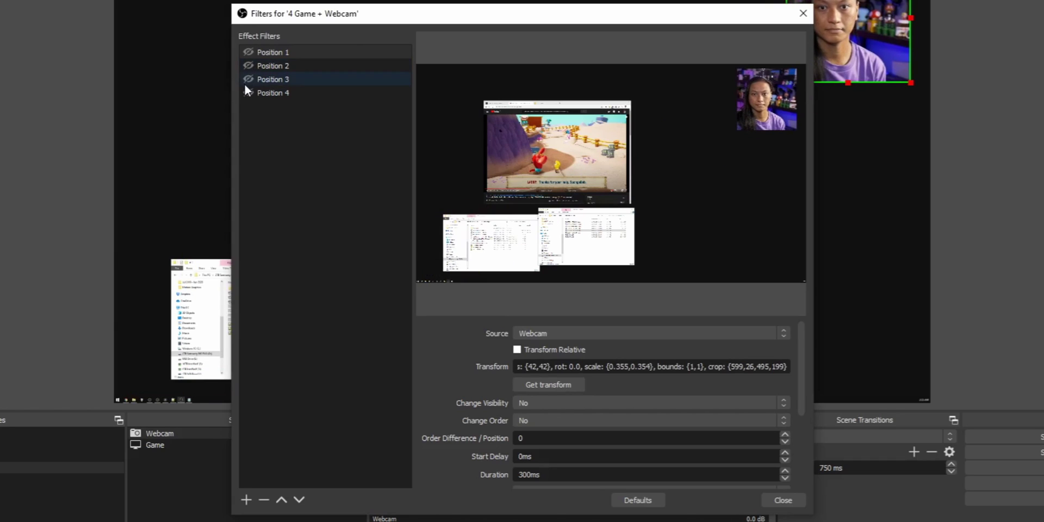
{"action": "left_click", "coordinate": [245, 80]}
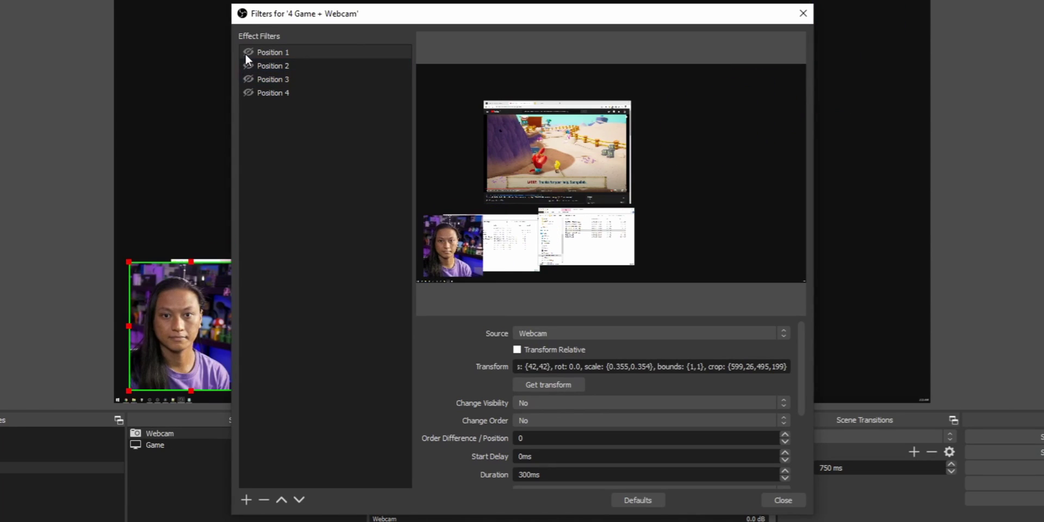
{"action": "left_click", "coordinate": [246, 53]}
{"action": "left_click", "coordinate": [246, 93]}
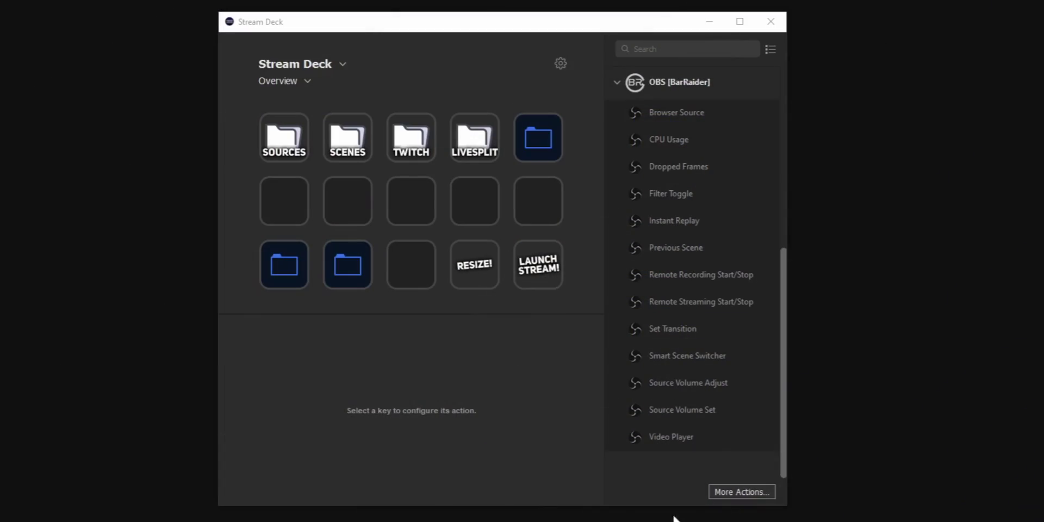
{"action": "left_click", "coordinate": [739, 493]}
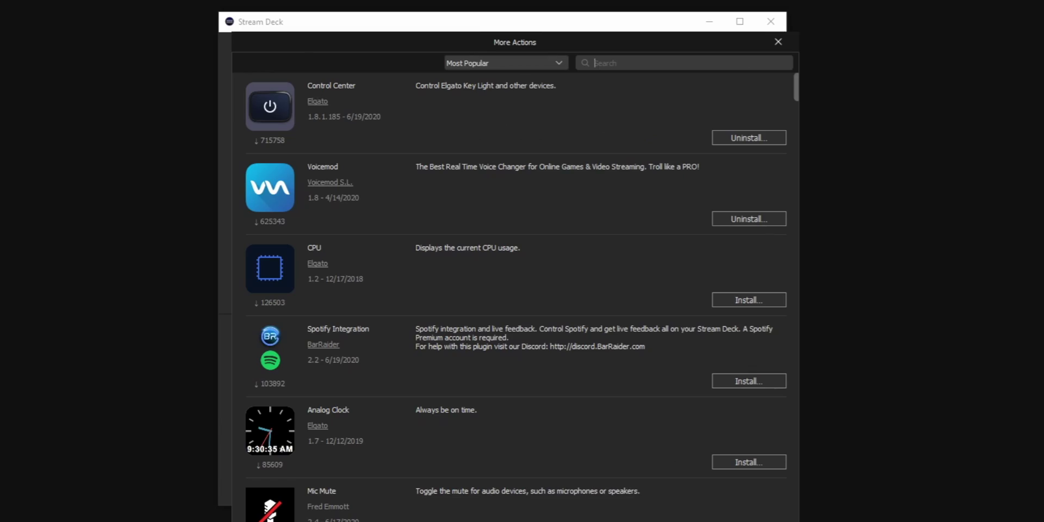
{"action": "type", "text": "OBS"}
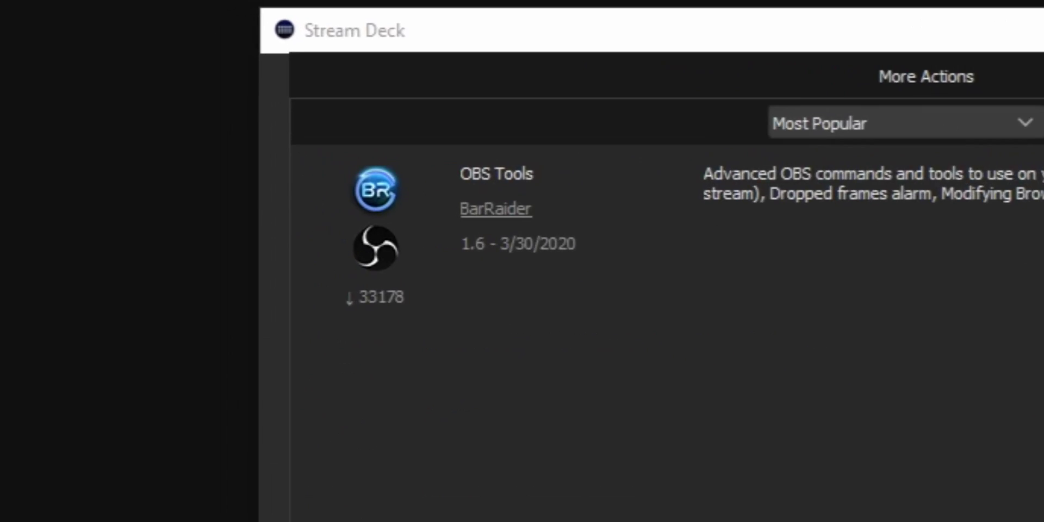